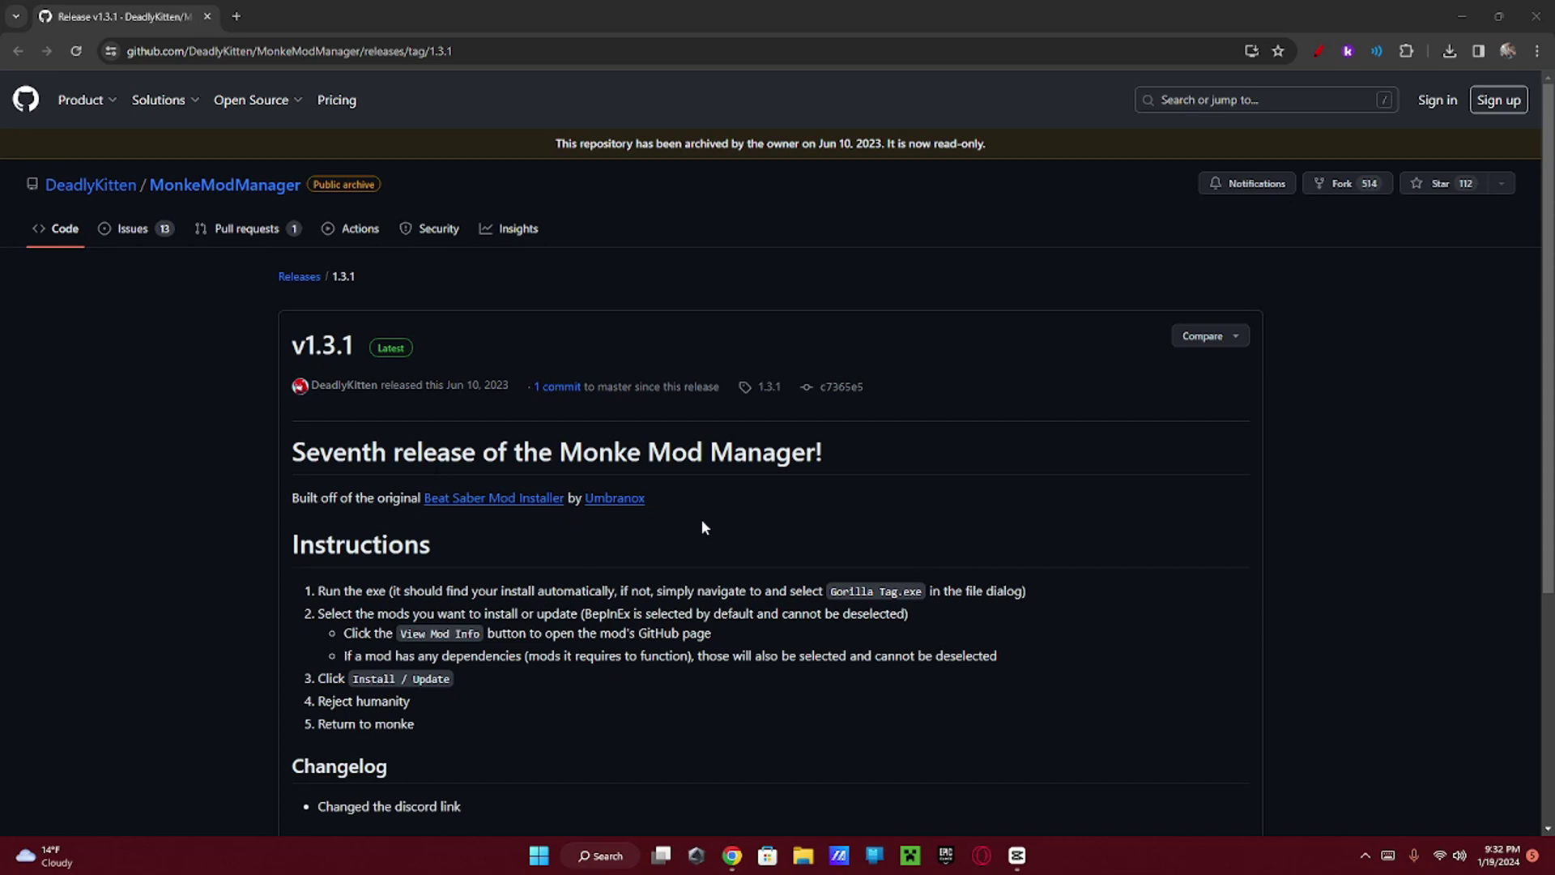
# Highlight the 'Monke Mod Manager!' heading, then open BepInEx > plugins in the Gorilla Tag folder
pyautogui.moveTo(874, 465); pyautogui.dragTo(560, 453)
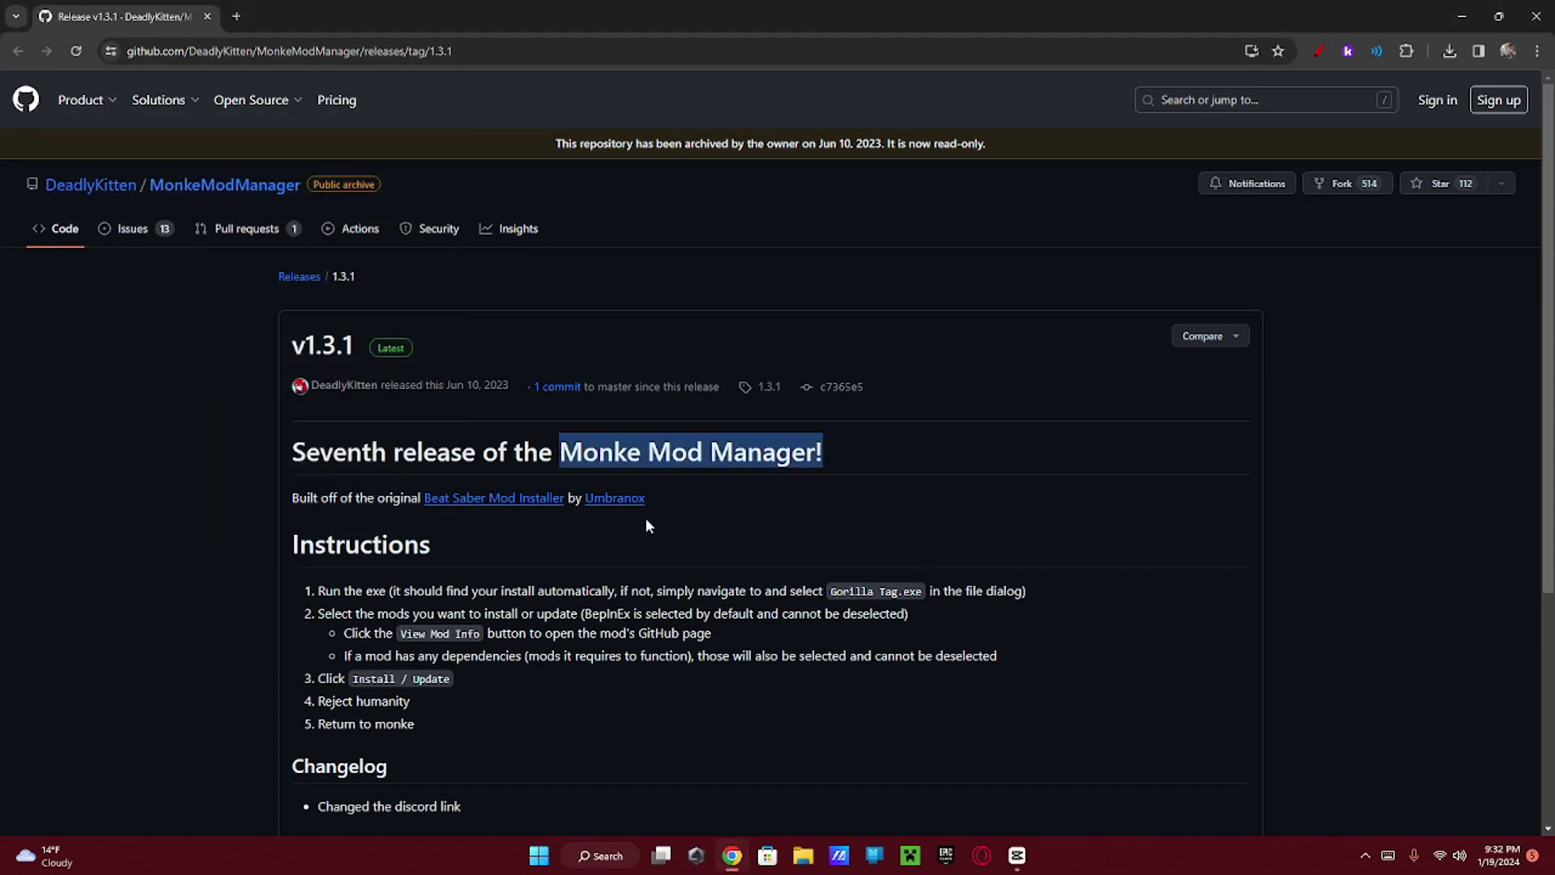
pyautogui.click(676, 499)
pyautogui.scroll(-2, 744, 444)
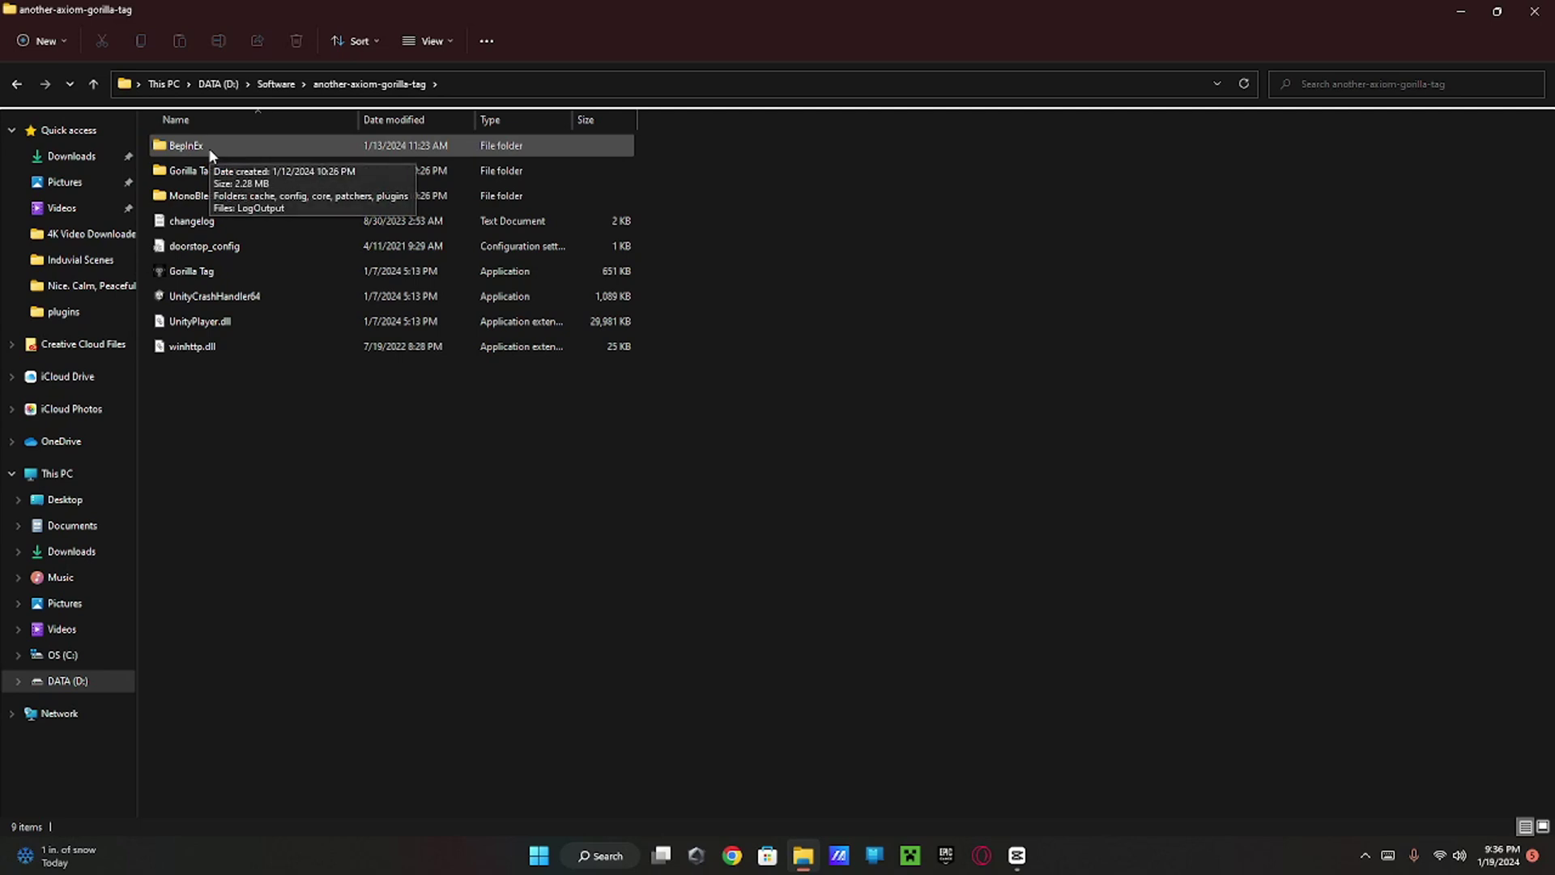
pyautogui.doubleClick(208, 147)
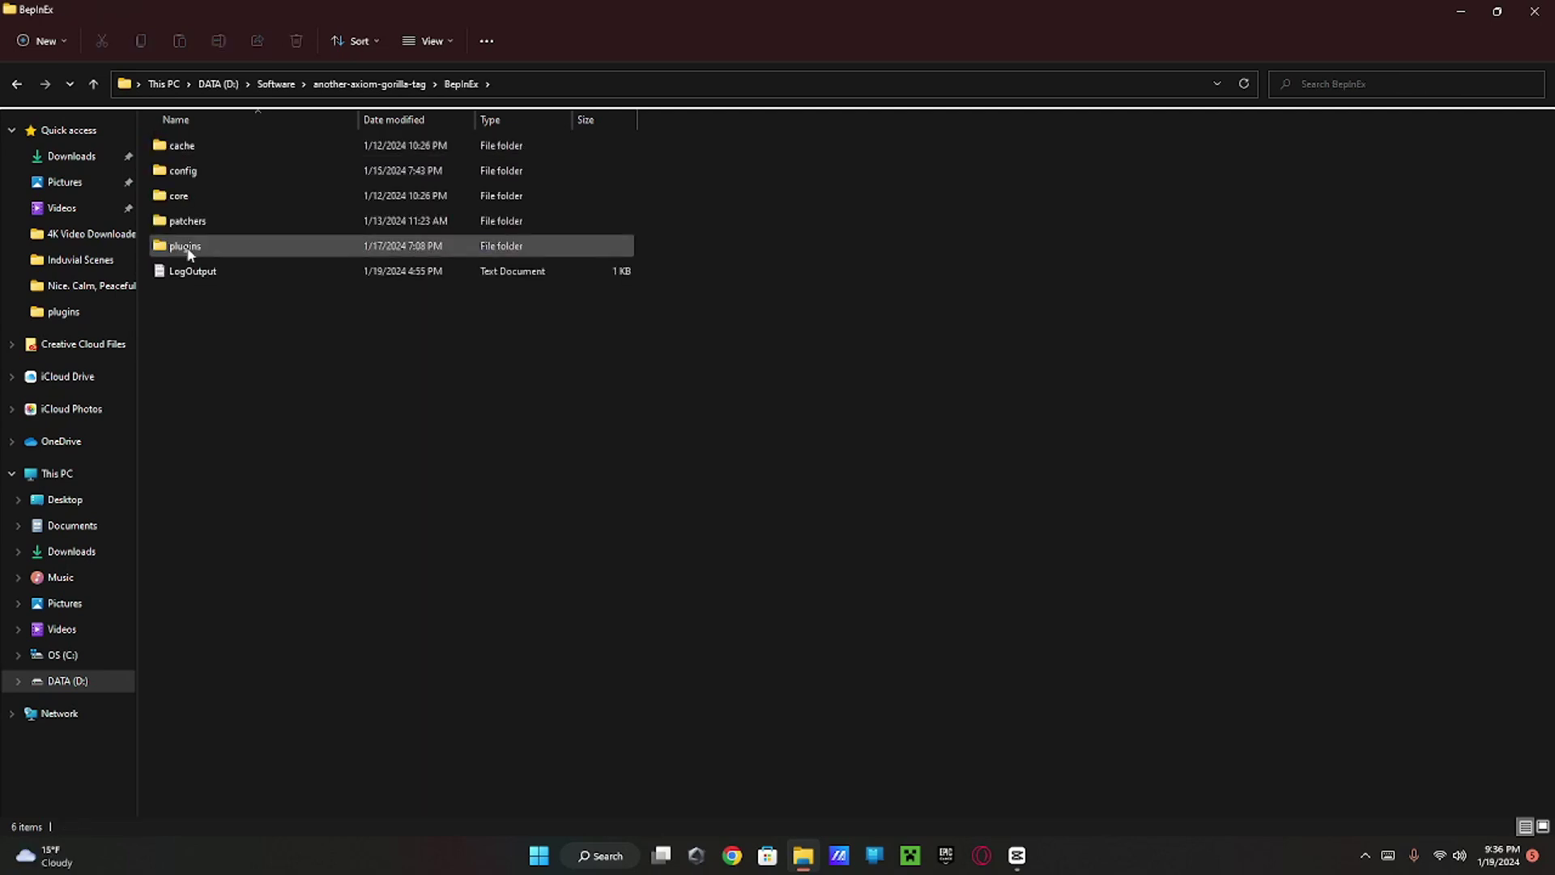
pyautogui.doubleClick(212, 247)
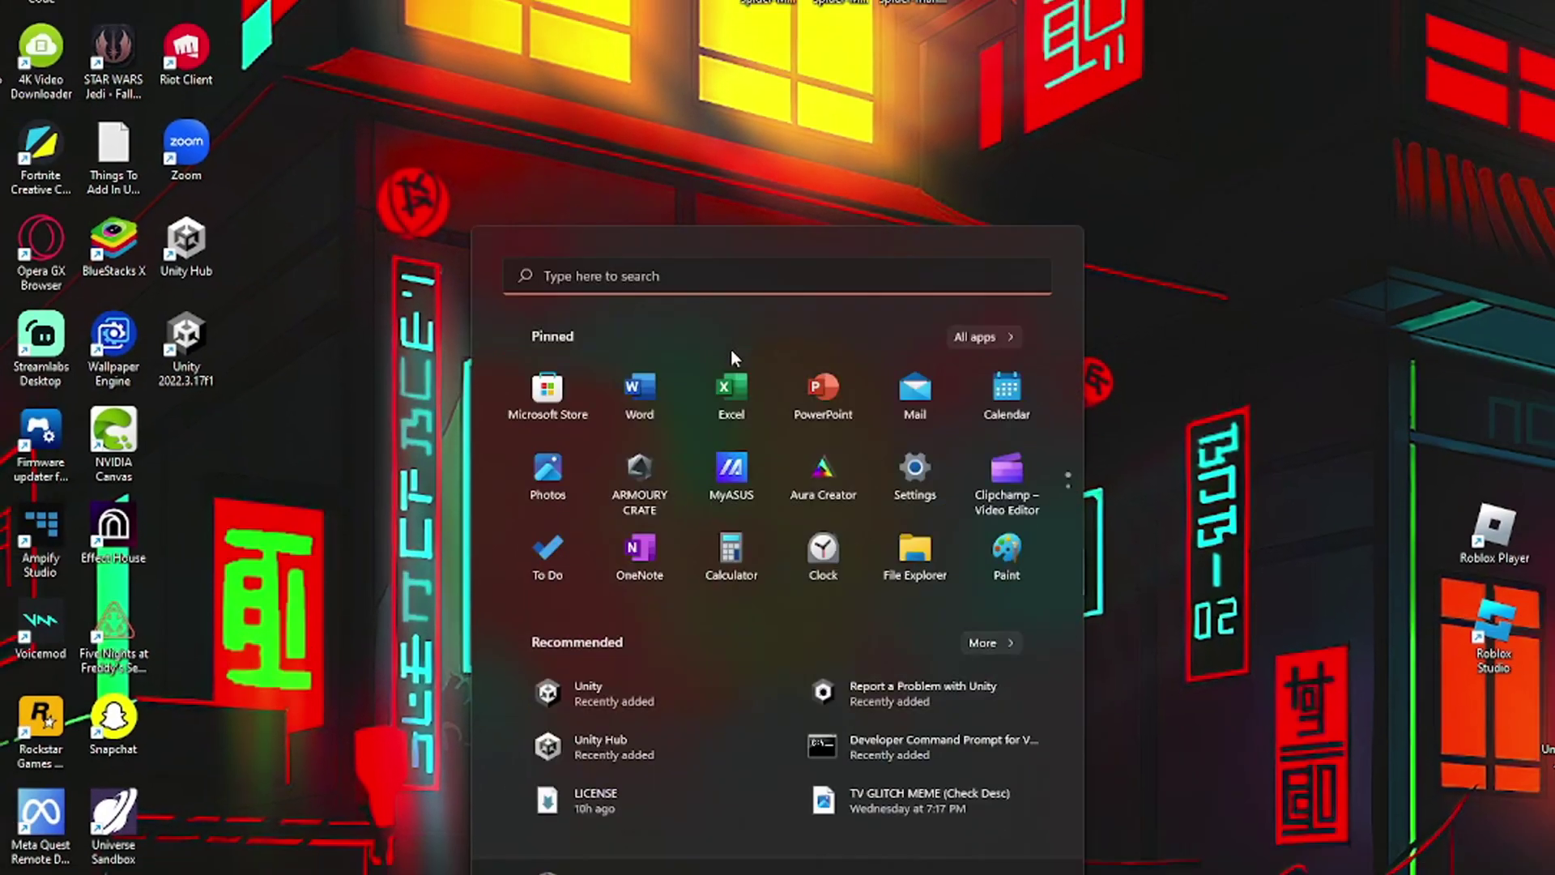
pyautogui.write('discord')
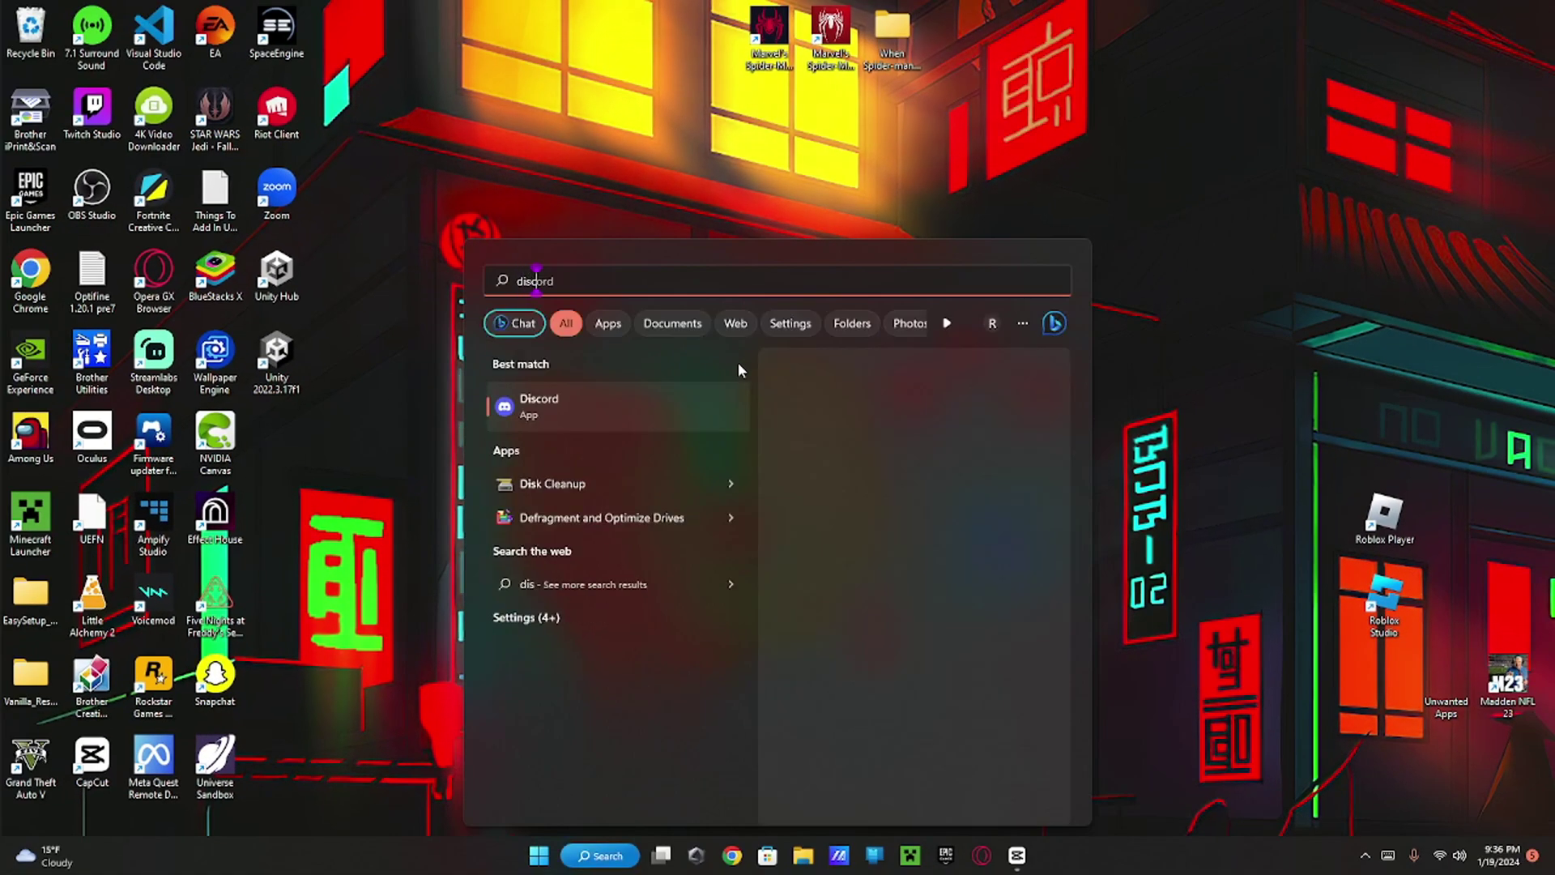
# Launch Discord, go to #pc-mod-releases and follow the YizziCamModV2 1.0.8 release link
pyautogui.press('Return')
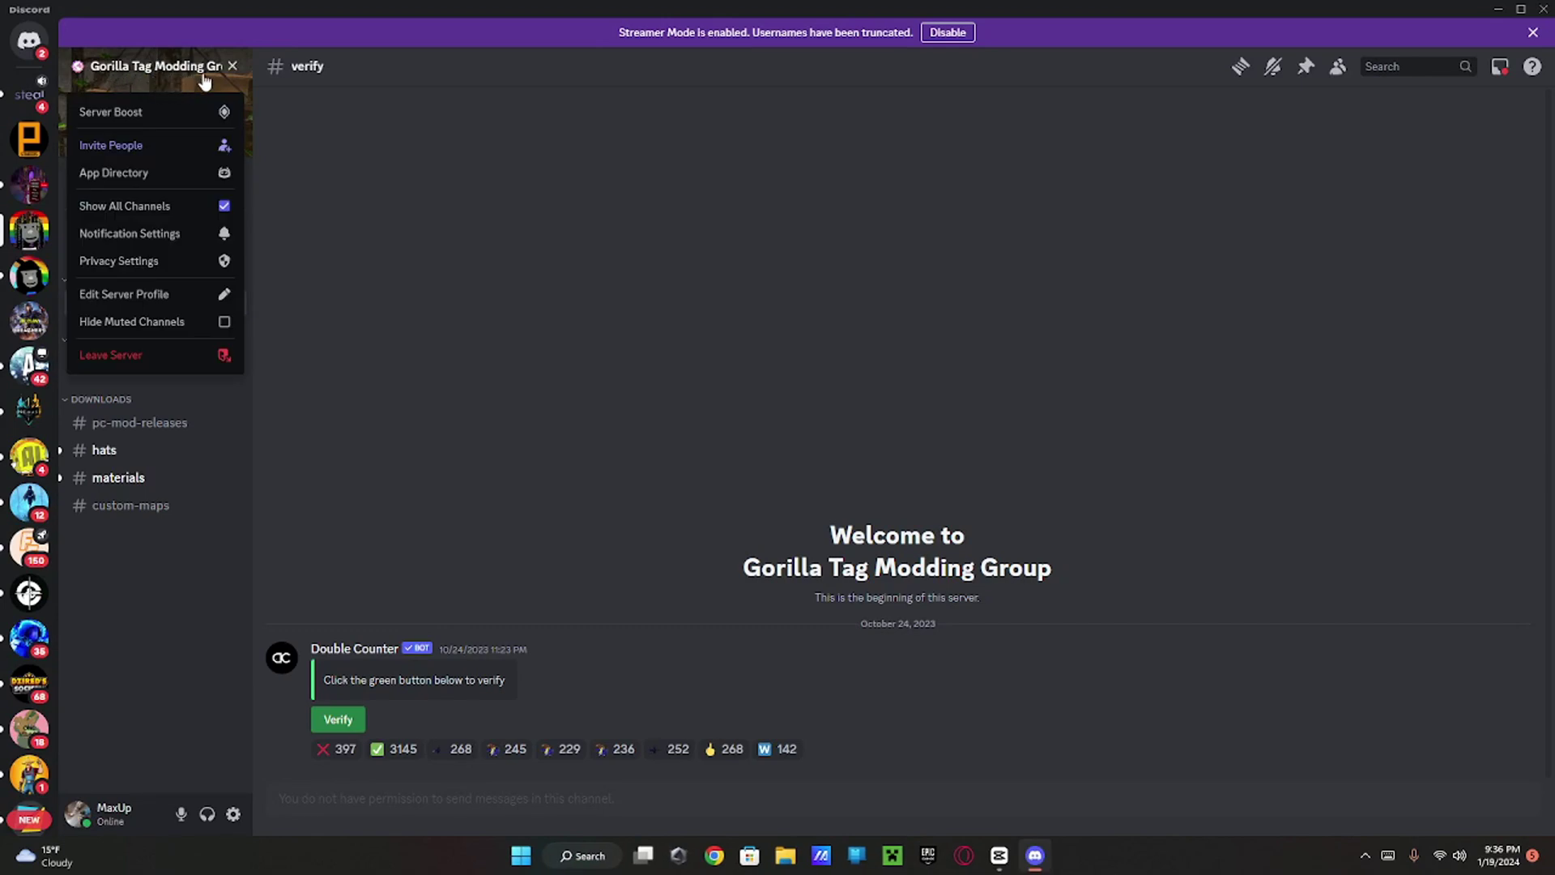
pyautogui.click(411, 175)
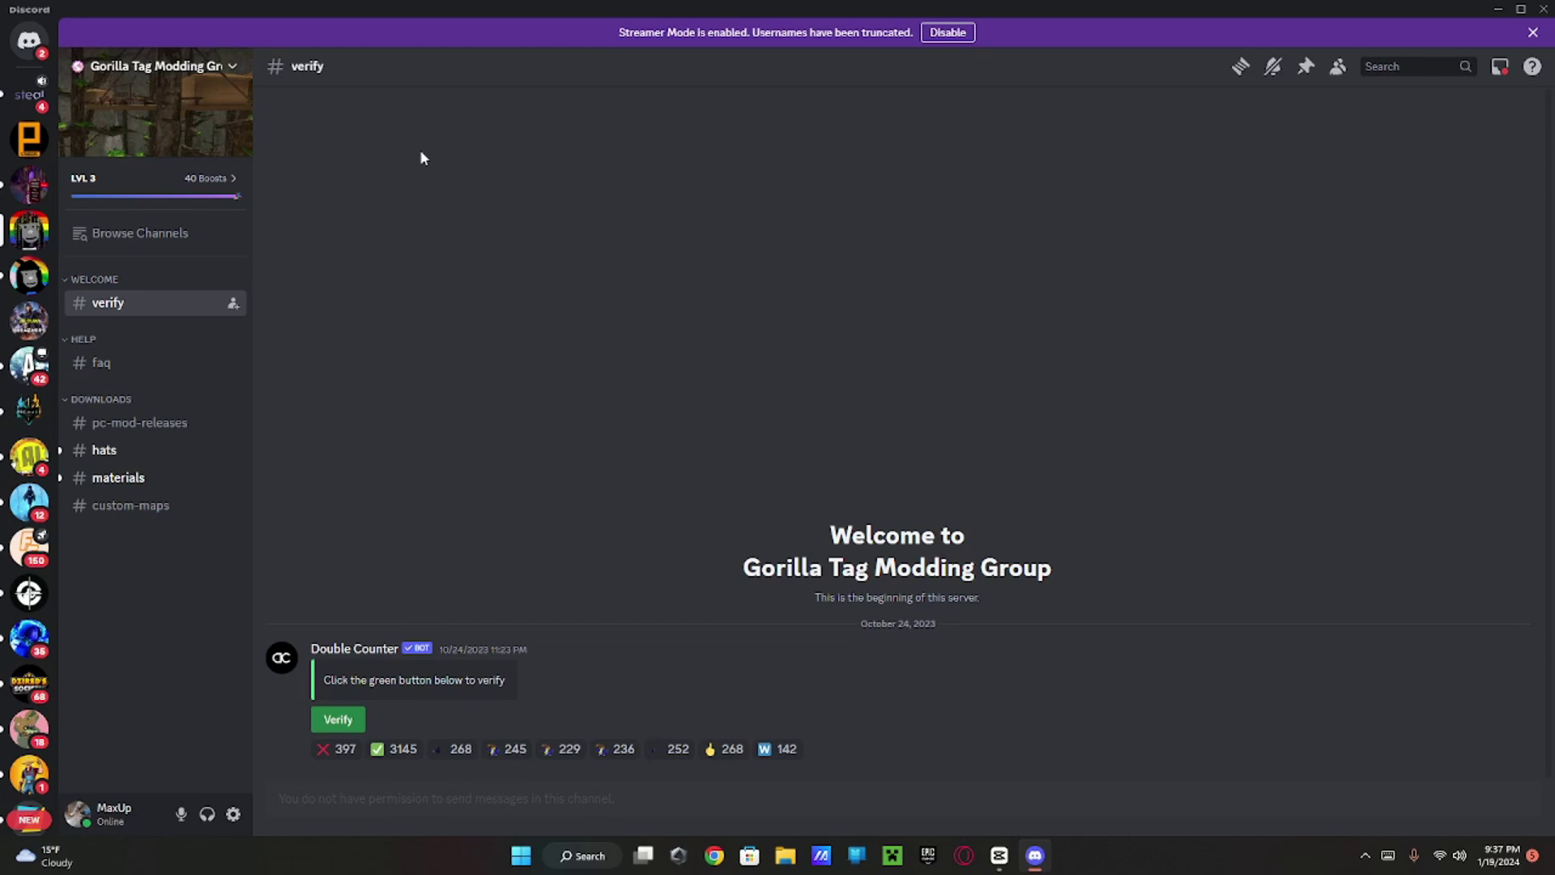
pyautogui.click(144, 425)
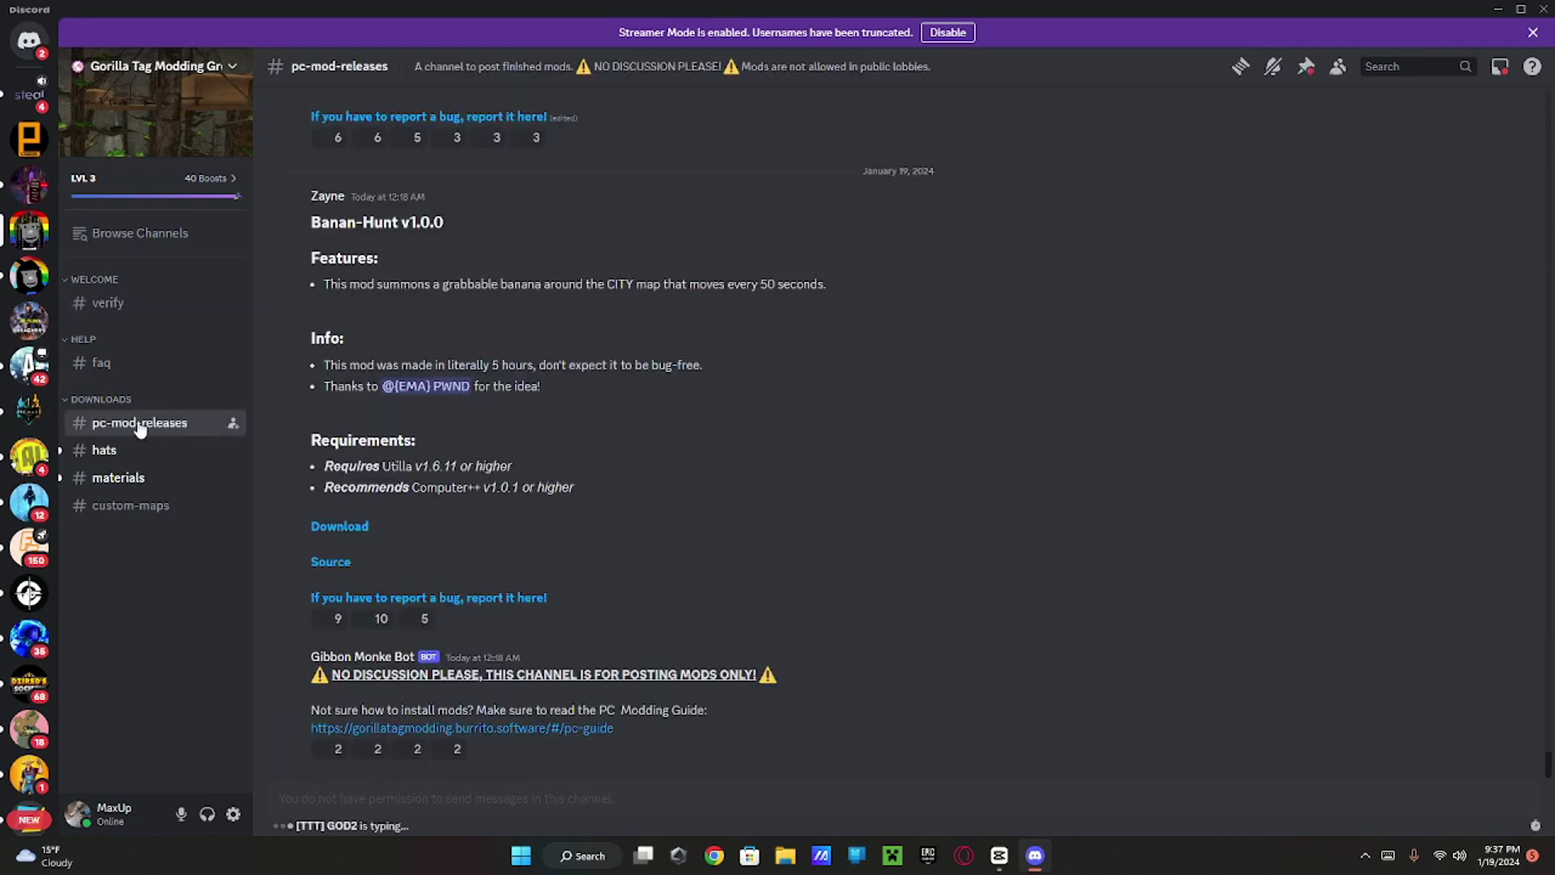
pyautogui.scroll(5, 387, 390)
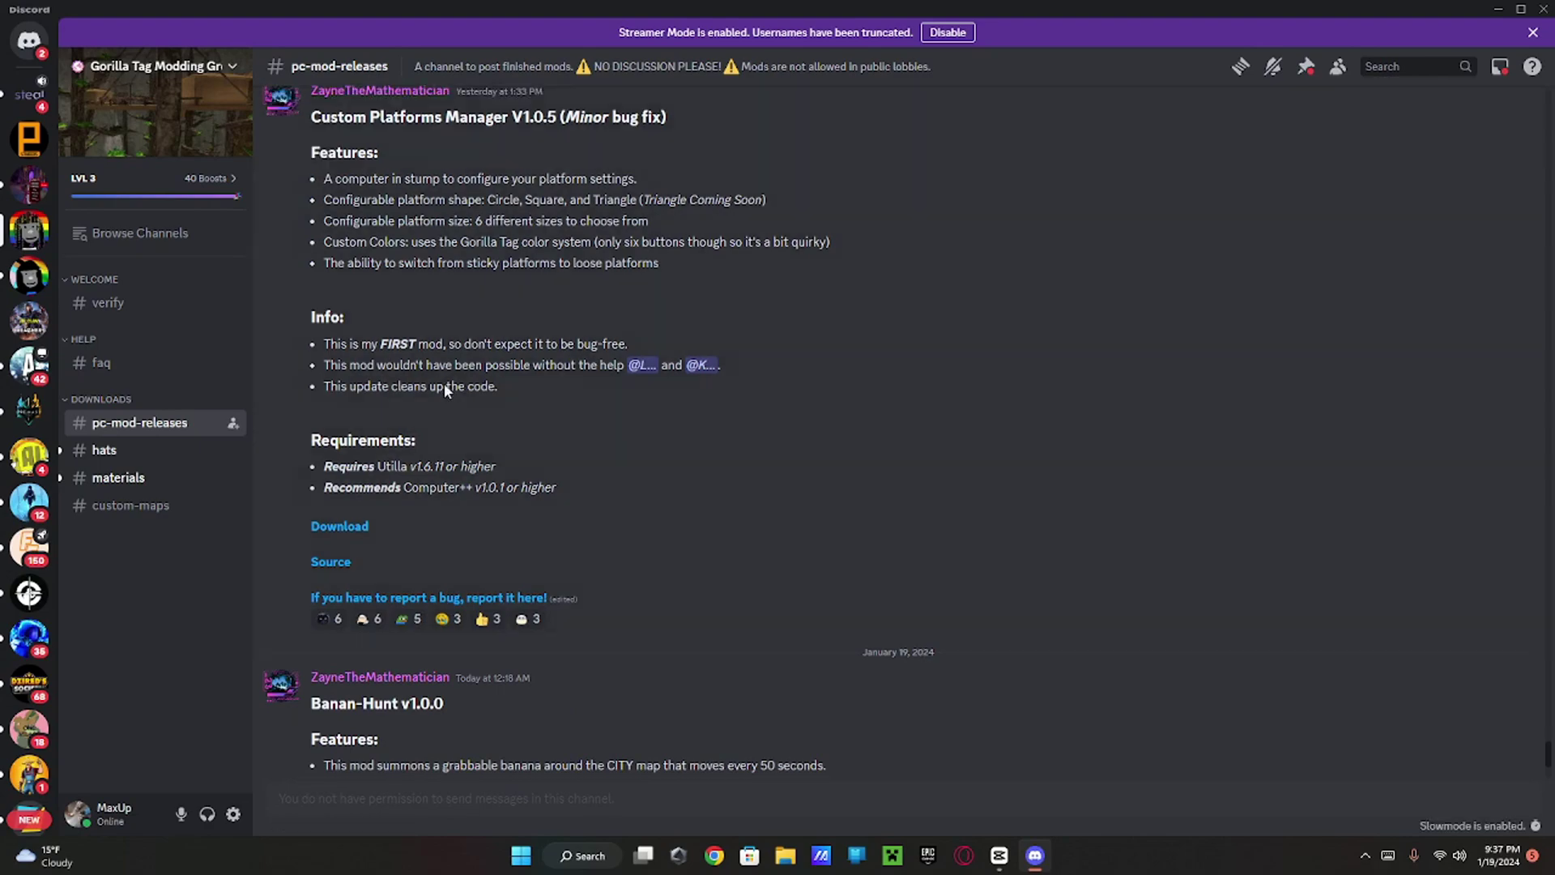
pyautogui.scroll(5, 444, 383)
pyautogui.scroll(5, 453, 380)
pyautogui.scroll(5, 452, 381)
pyautogui.scroll(5, 516, 391)
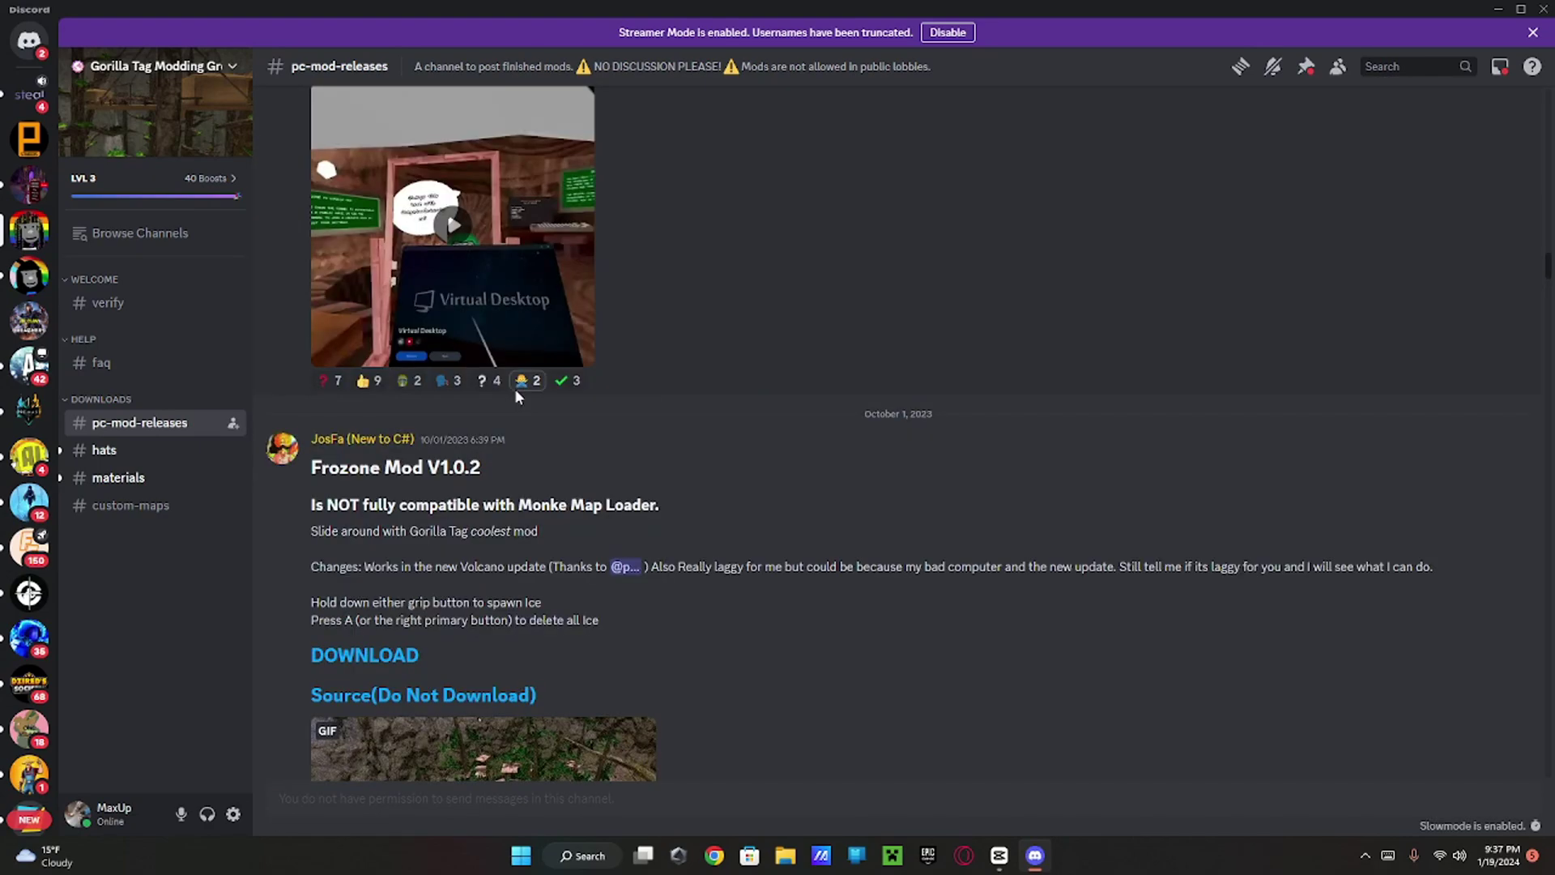
pyautogui.scroll(5, 515, 396)
pyautogui.scroll(5, 516, 398)
pyautogui.scroll(5, 541, 457)
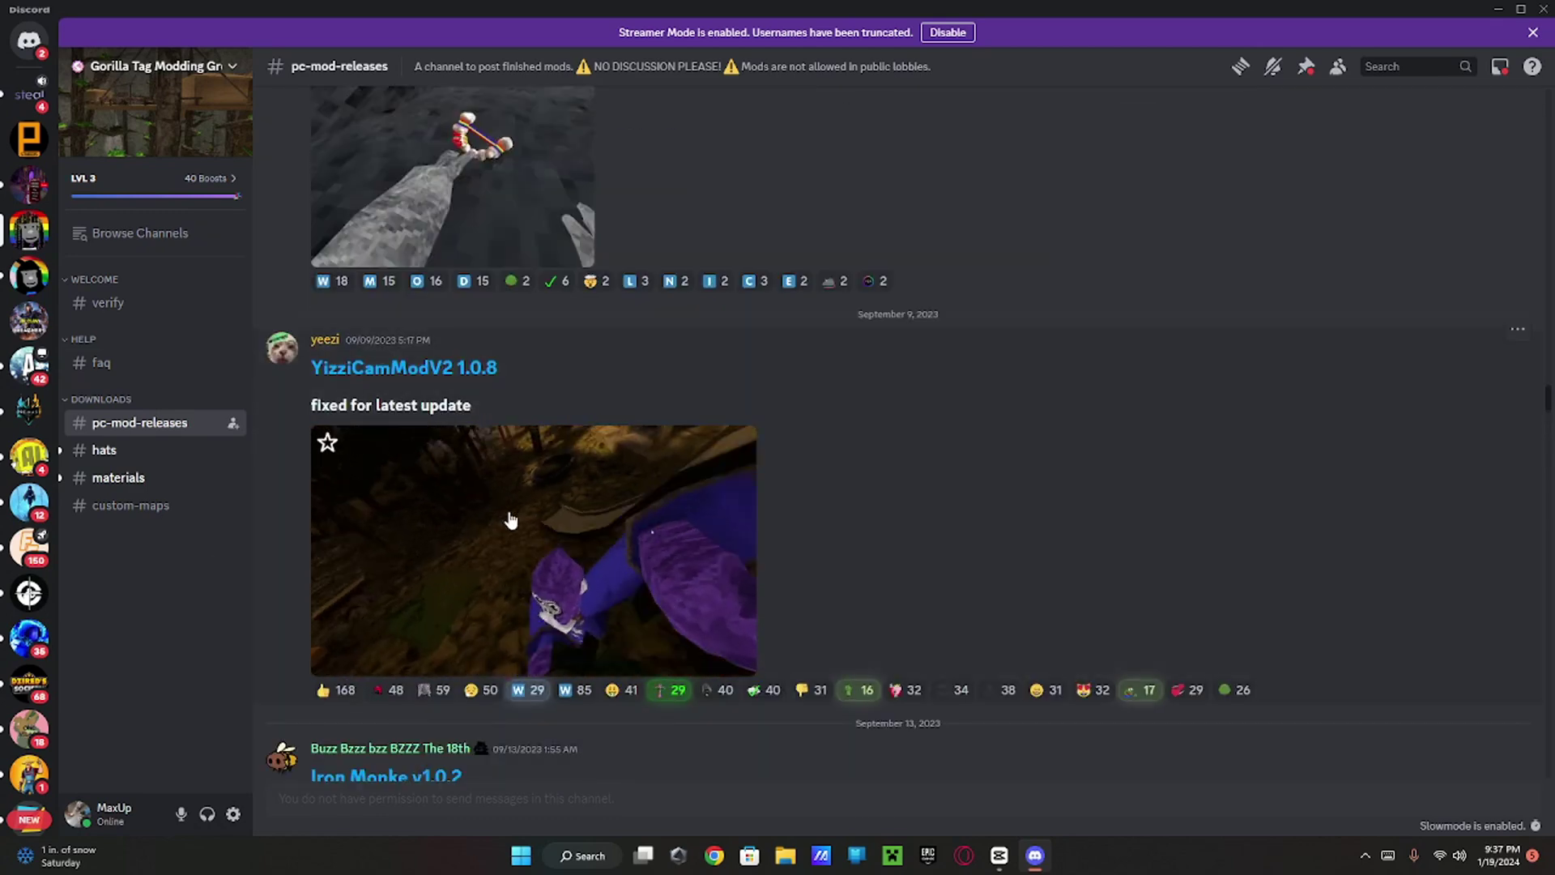
pyautogui.click(392, 381)
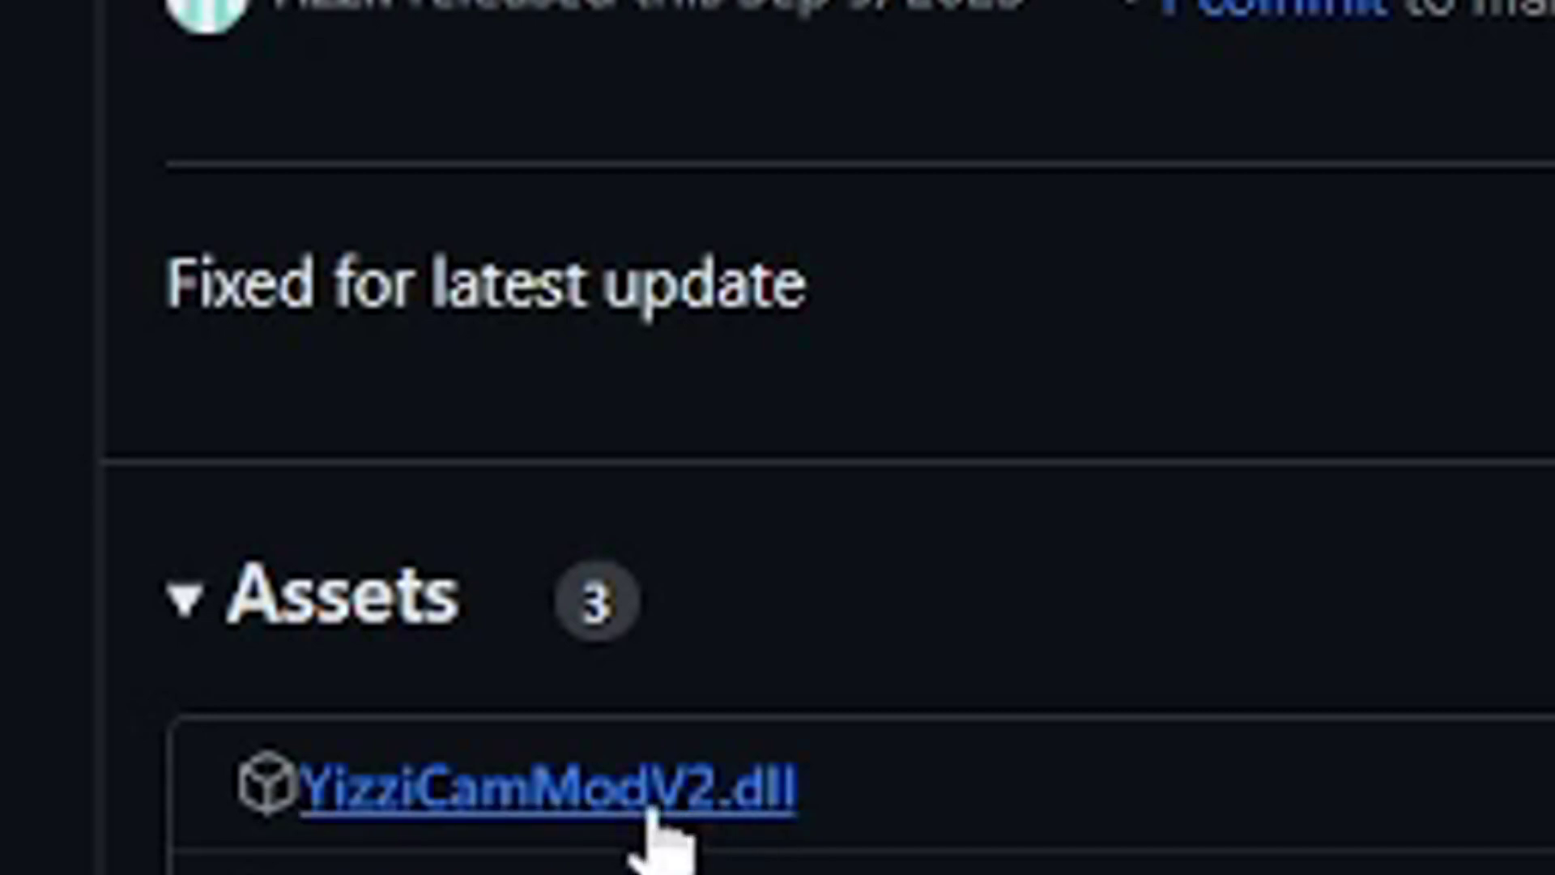
# Download the YizziCamModV2.dll asset from the 1.0.8 GitHub release
pyautogui.click(661, 811)
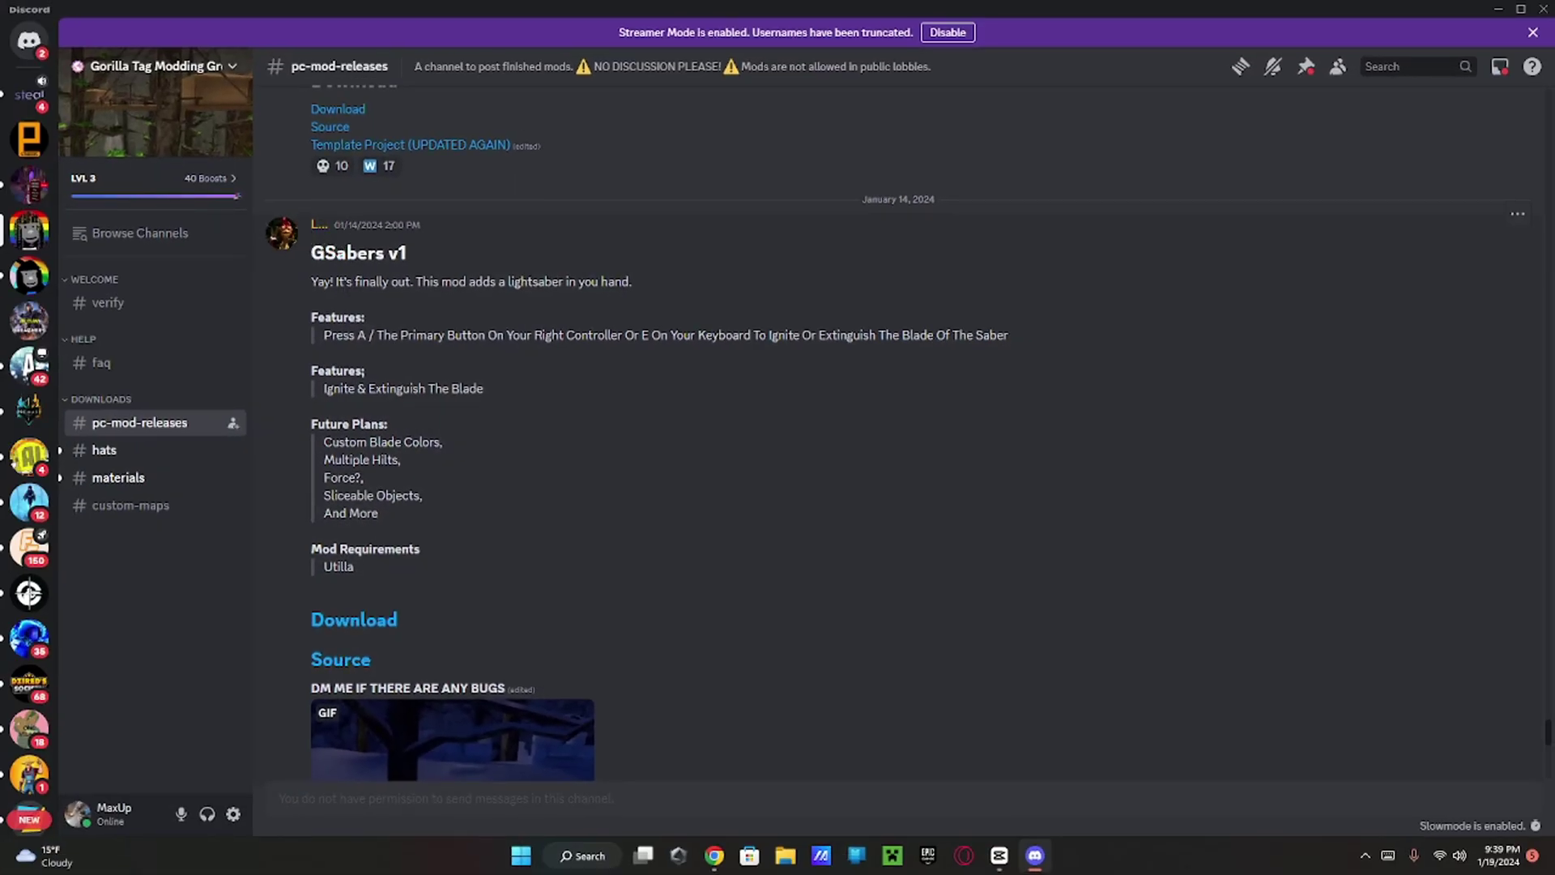
pyautogui.scroll(-3, 449, 365)
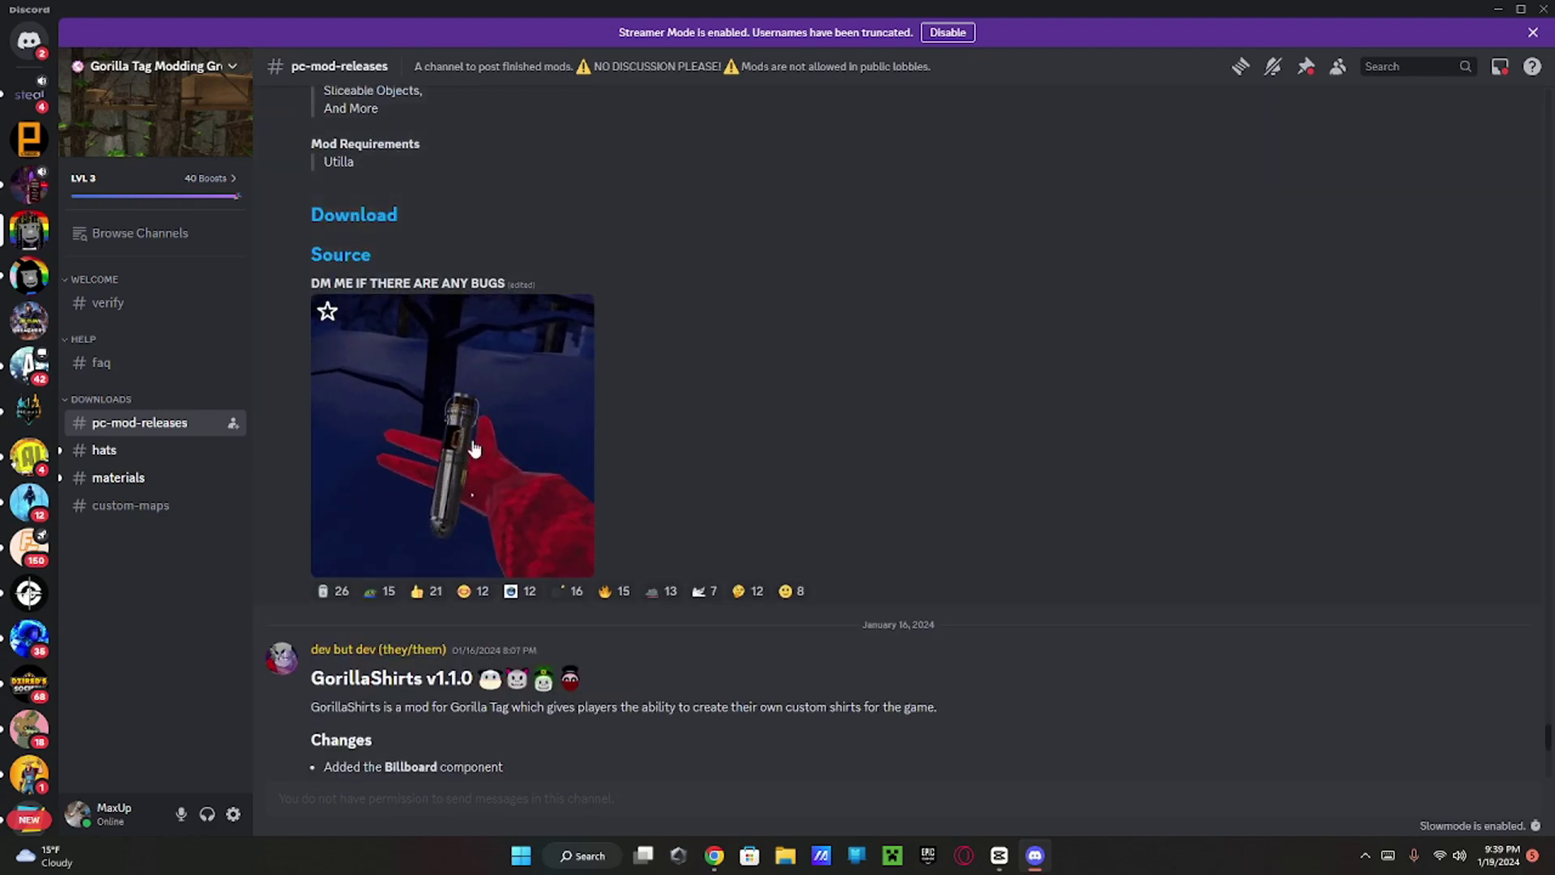
pyautogui.scroll(3, 482, 415)
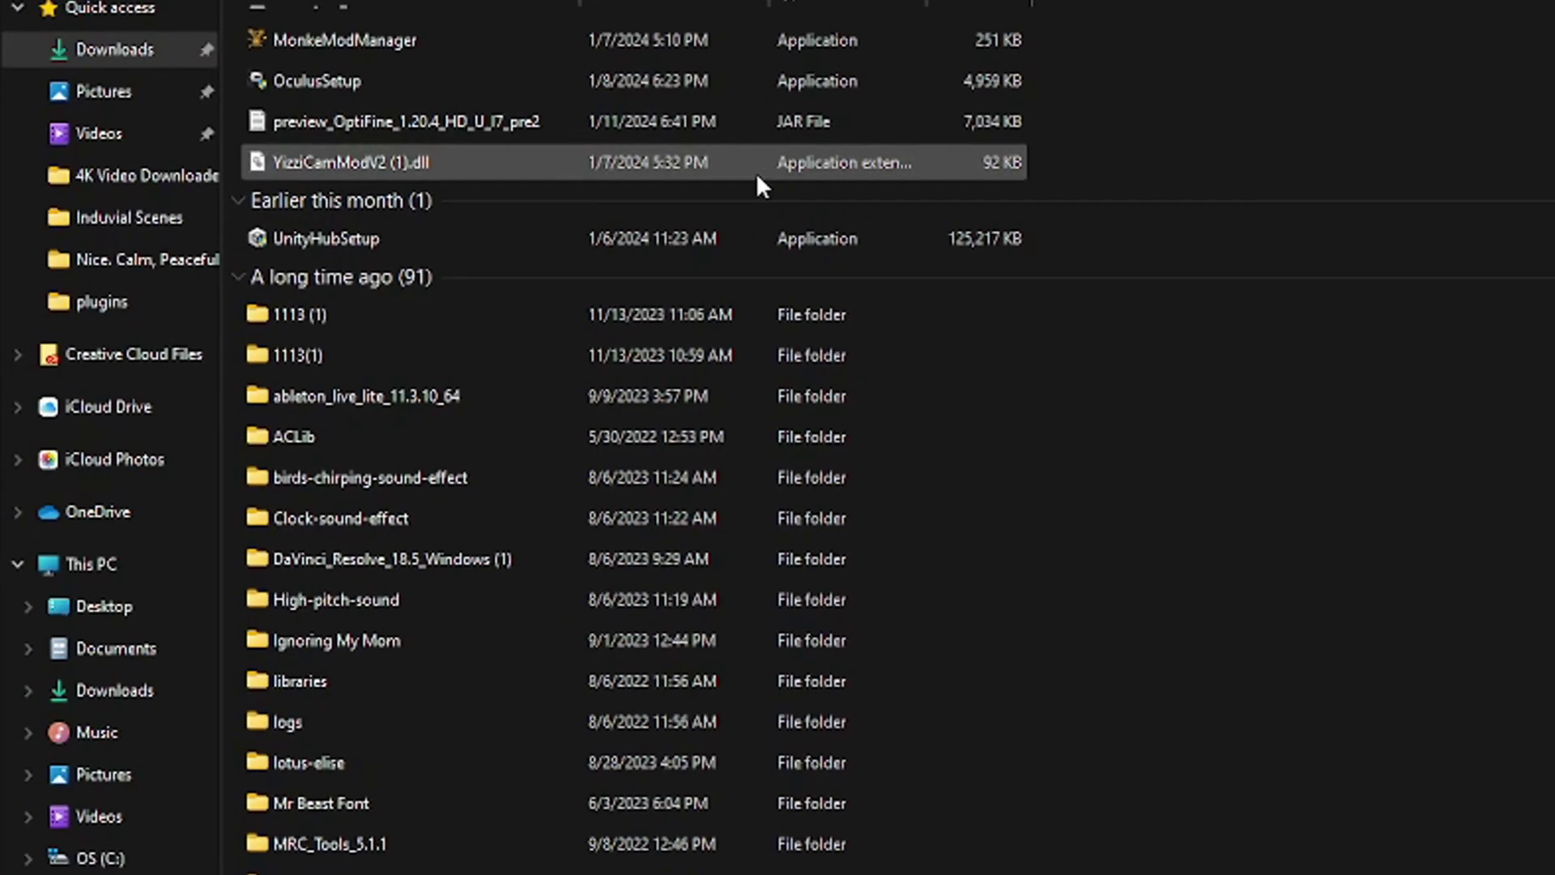
# Drag YizziCamModV2 (1).dll from Downloads onto the Quick access plugins folder
pyautogui.click(753, 173)
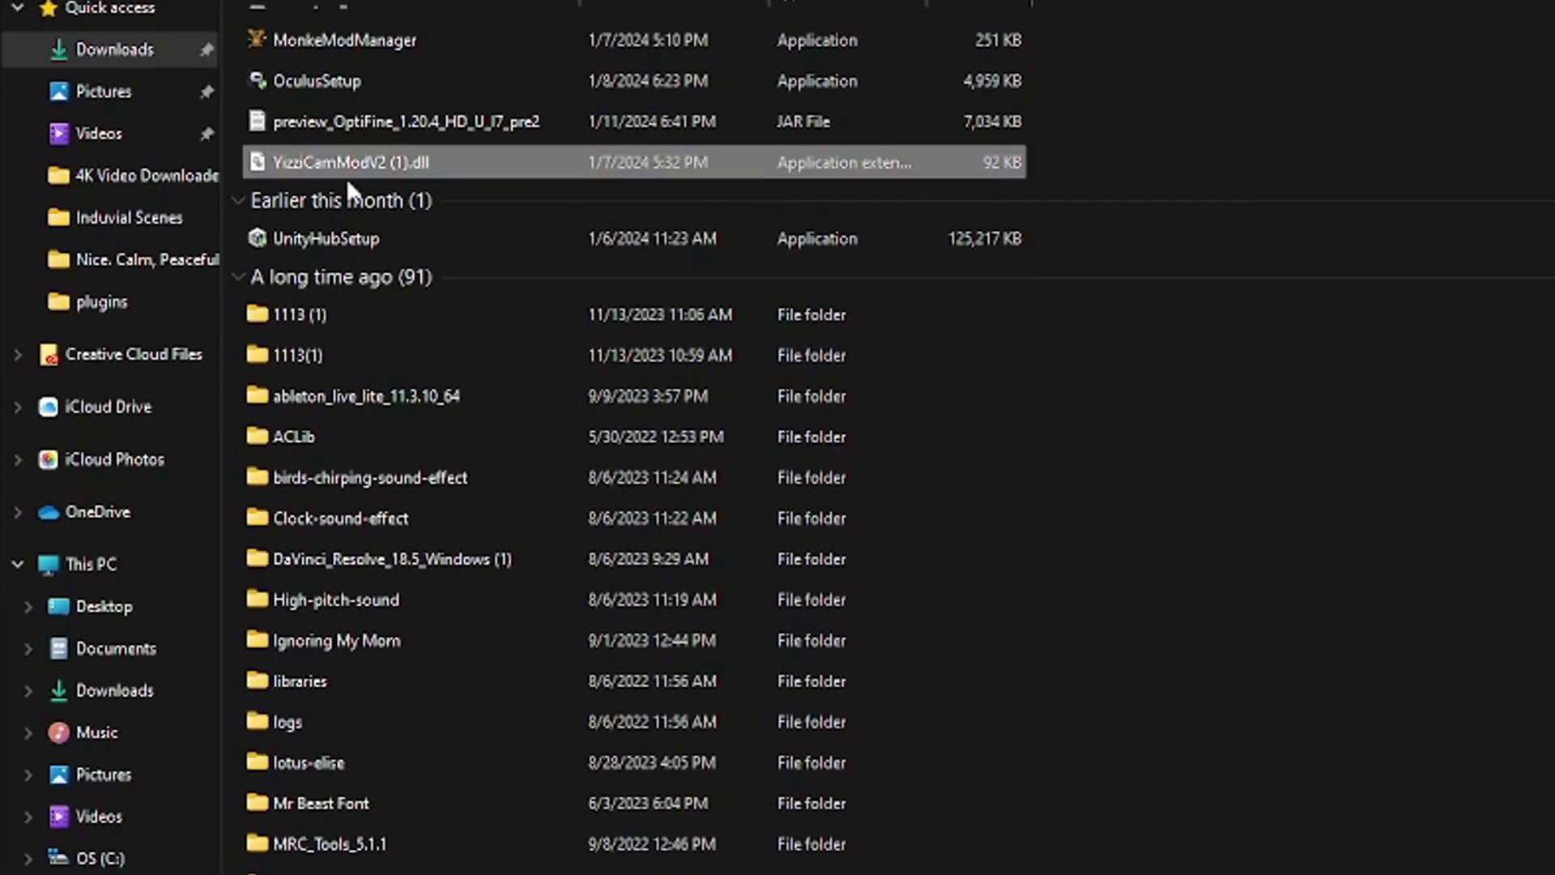
pyautogui.moveTo(385, 171); pyautogui.dragTo(100, 309)
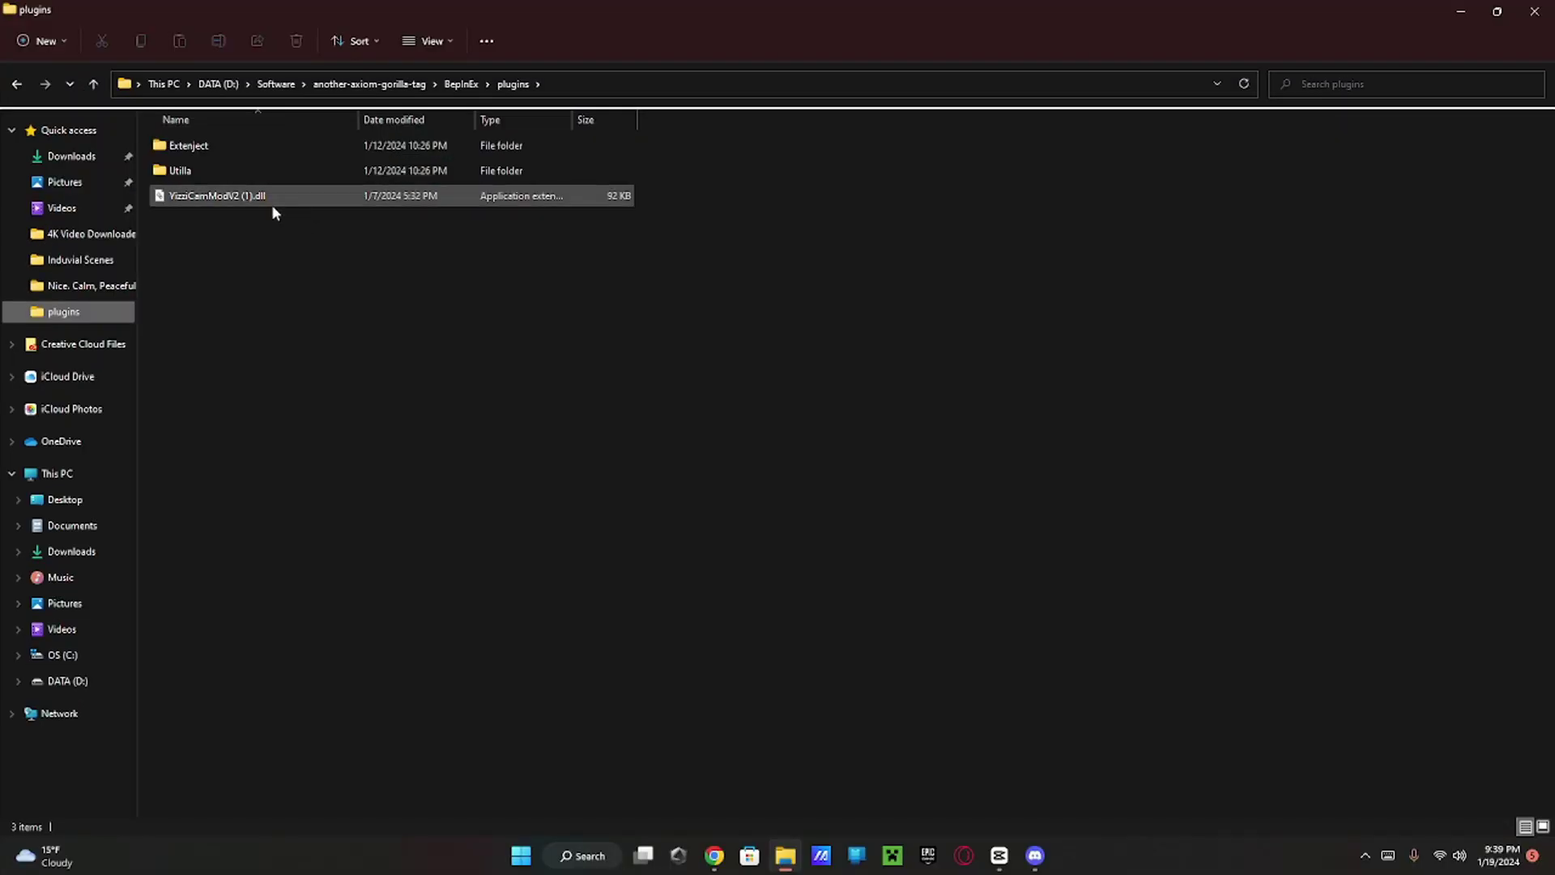